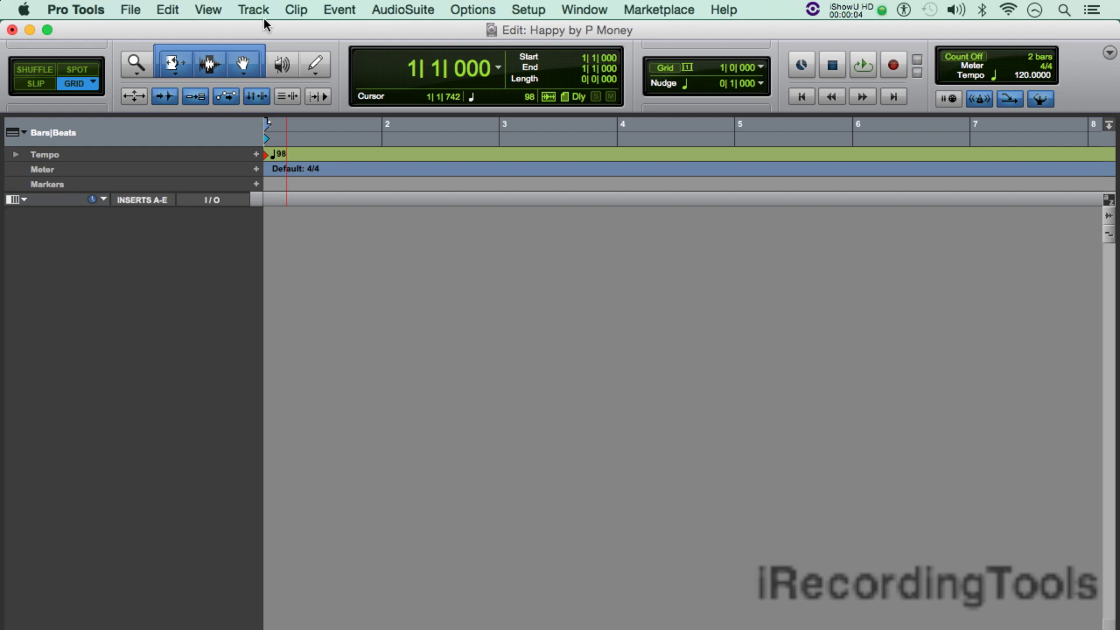
Step: Set up a new-tracks batch with one mono audio track and one stereo instrument track, both in ticks
{"action": "left_click", "coordinate": [253, 10]}
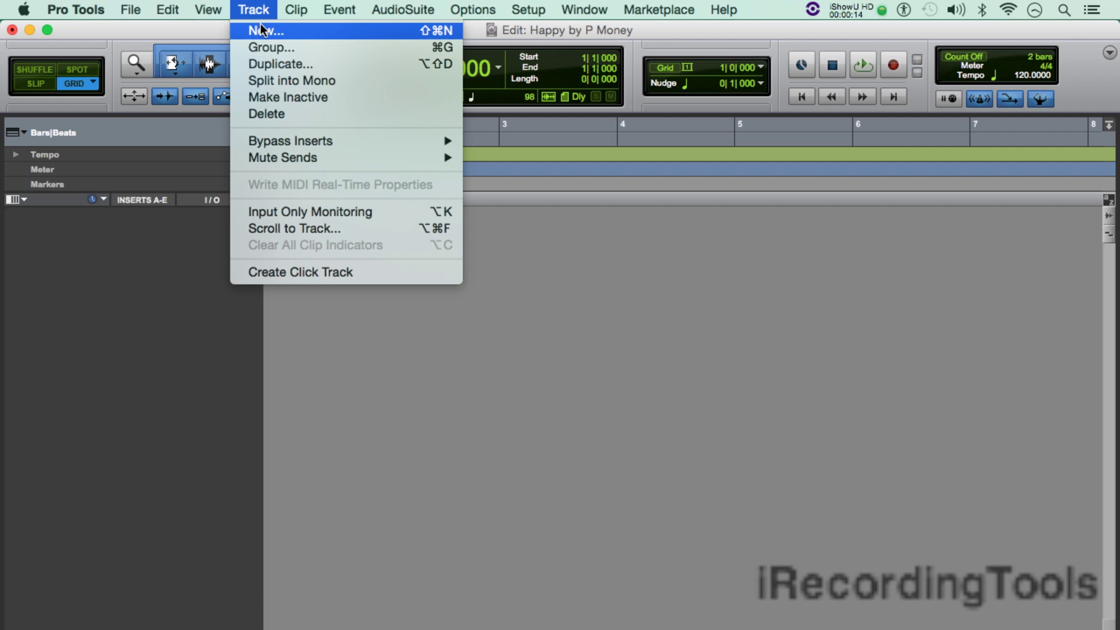
{"action": "left_click", "coordinate": [261, 26]}
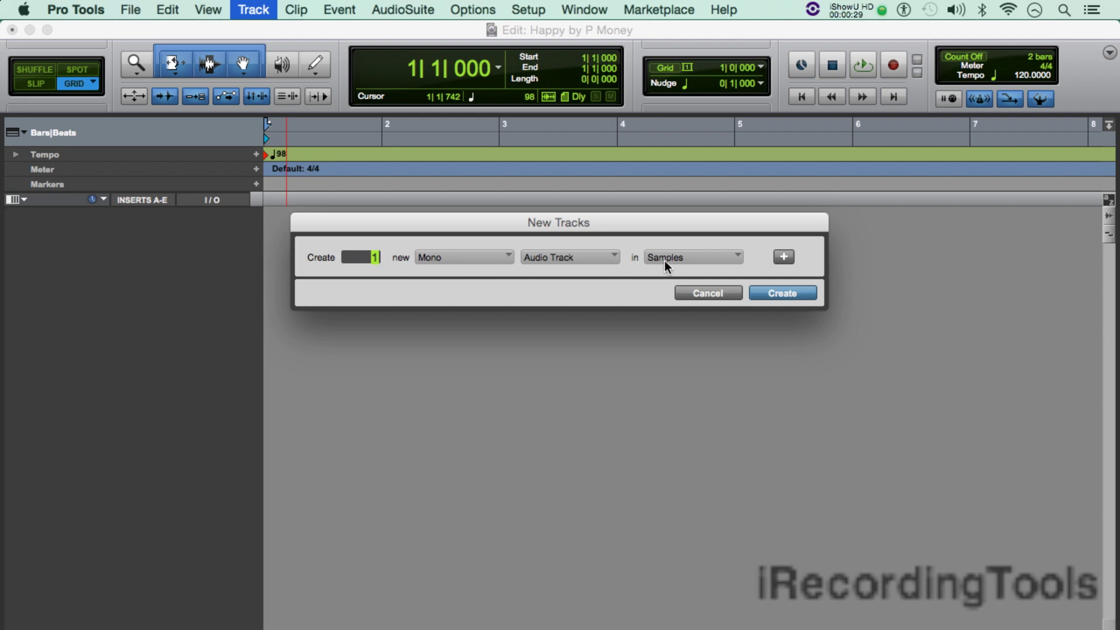
{"action": "left_click", "coordinate": [786, 257]}
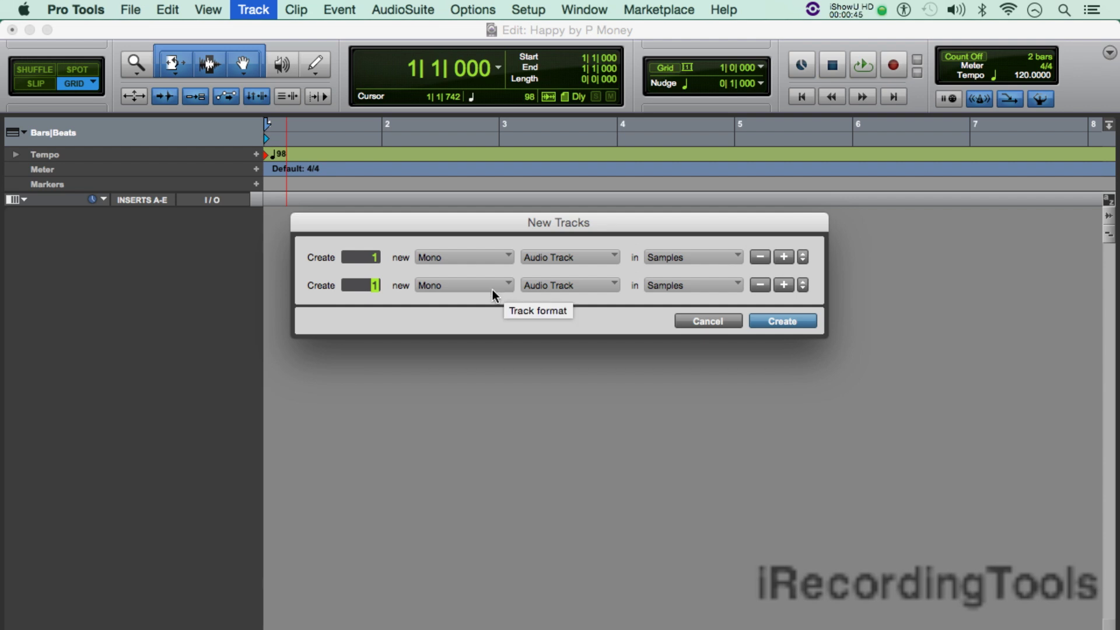
{"action": "left_click", "coordinate": [511, 285]}
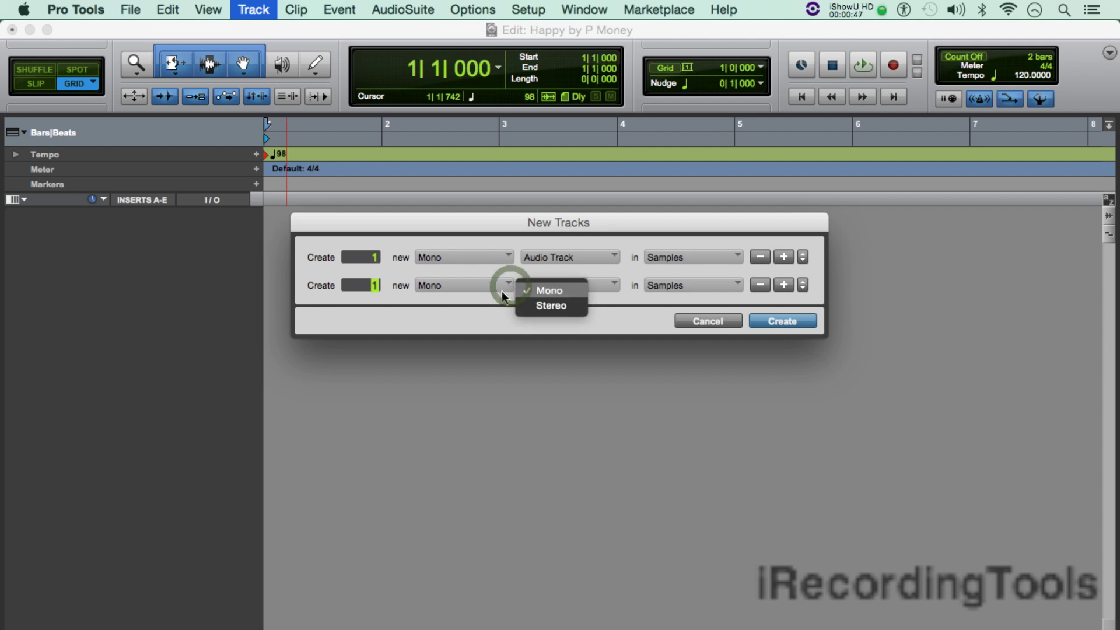
{"action": "left_click", "coordinate": [549, 306]}
{"action": "left_click", "coordinate": [611, 286]}
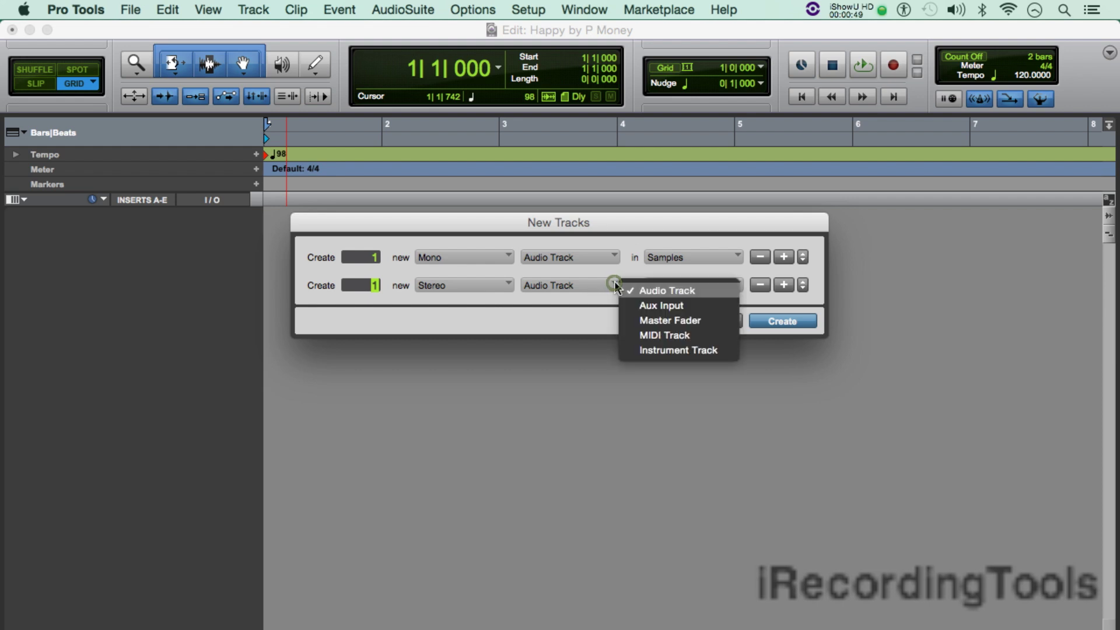
{"action": "left_click", "coordinate": [657, 350]}
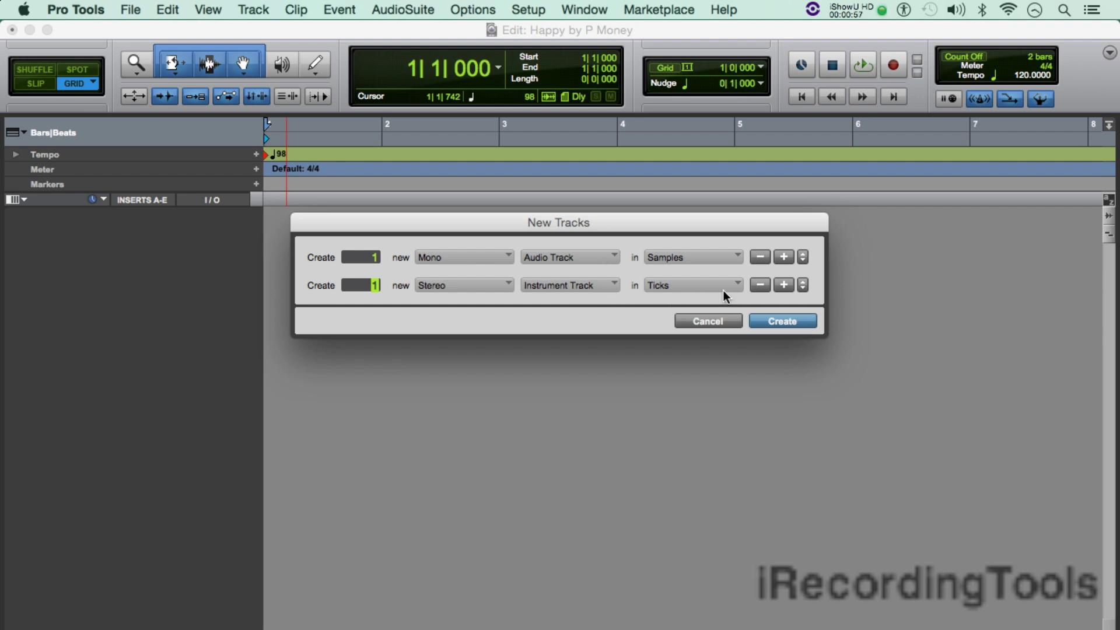
{"action": "left_click", "coordinate": [734, 255]}
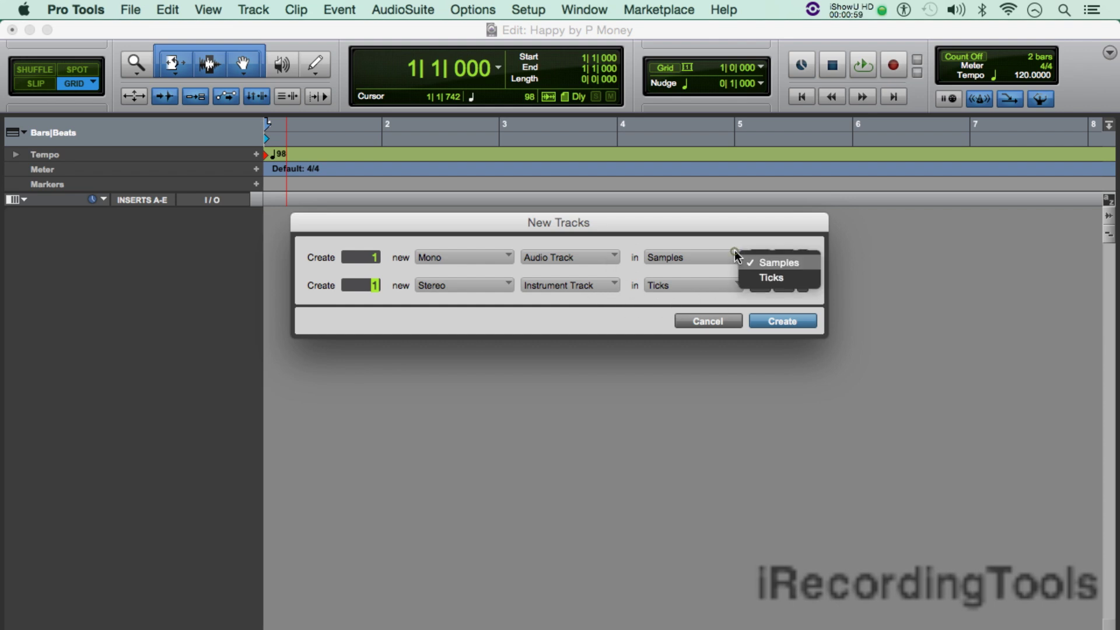
{"action": "left_click", "coordinate": [773, 278]}
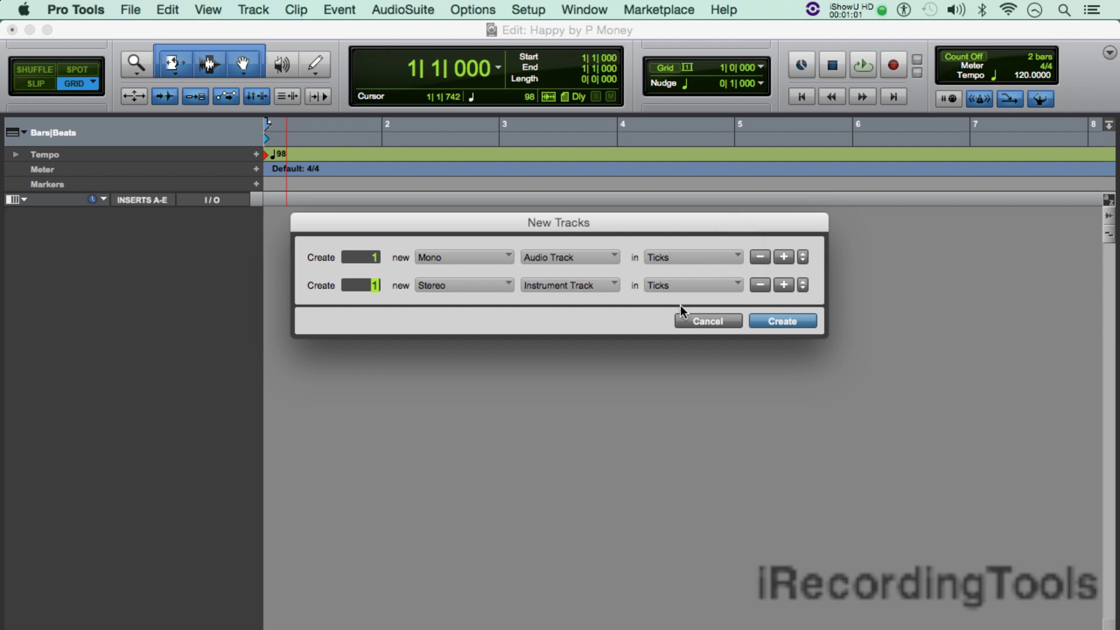
Step: Add one stereo aux input in ticks to the new-tracks batch
{"action": "left_click", "coordinate": [785, 285]}
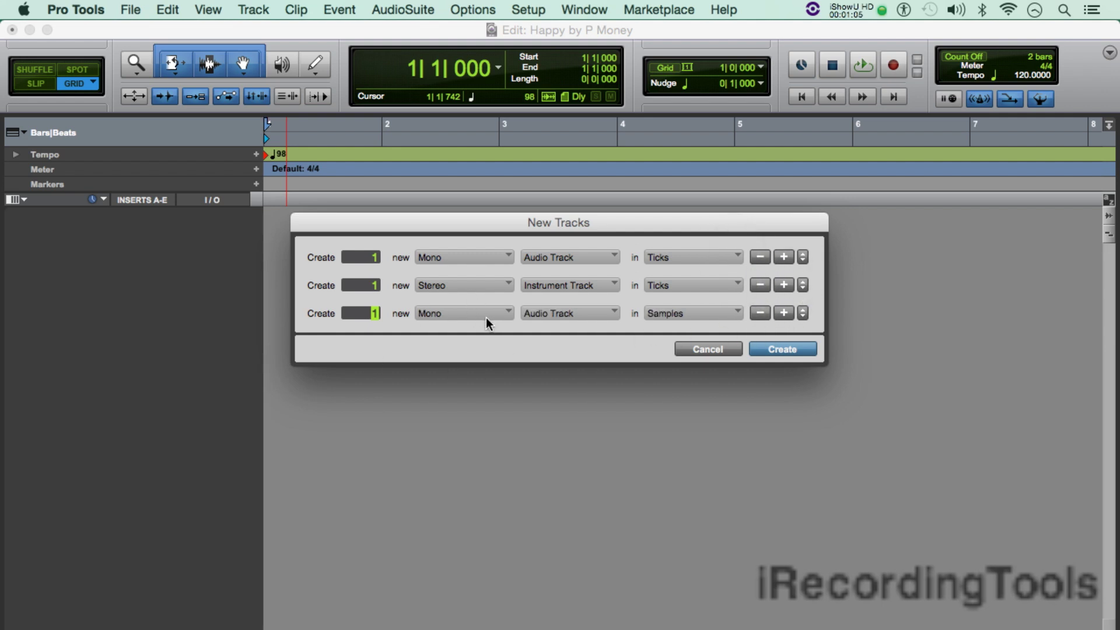
{"action": "left_click", "coordinate": [506, 313]}
{"action": "left_click", "coordinate": [538, 337]}
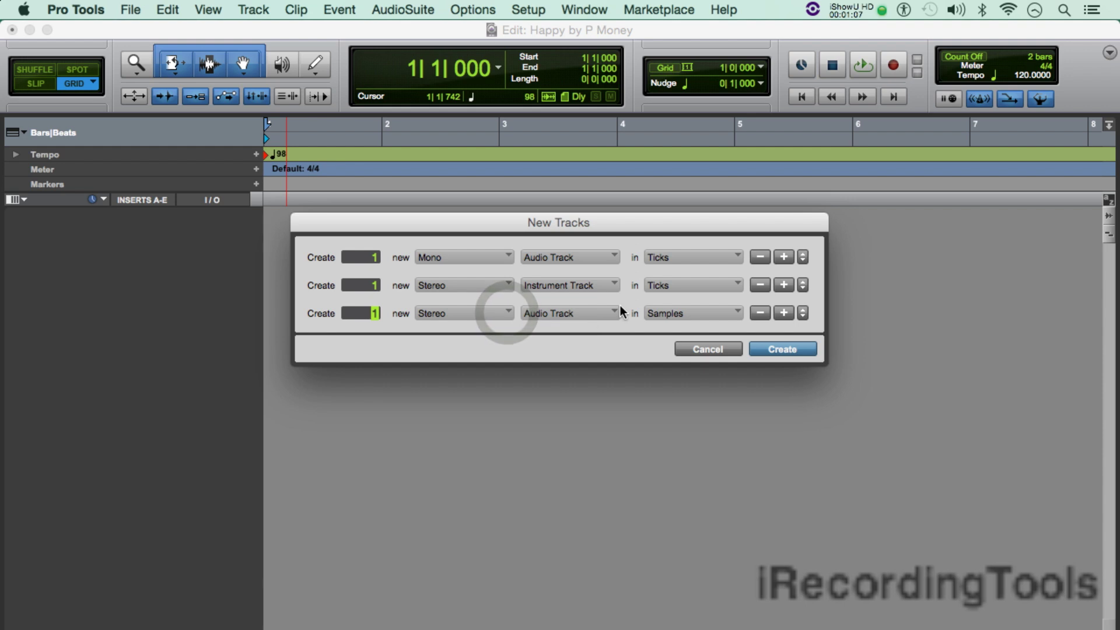
{"action": "left_click", "coordinate": [609, 314]}
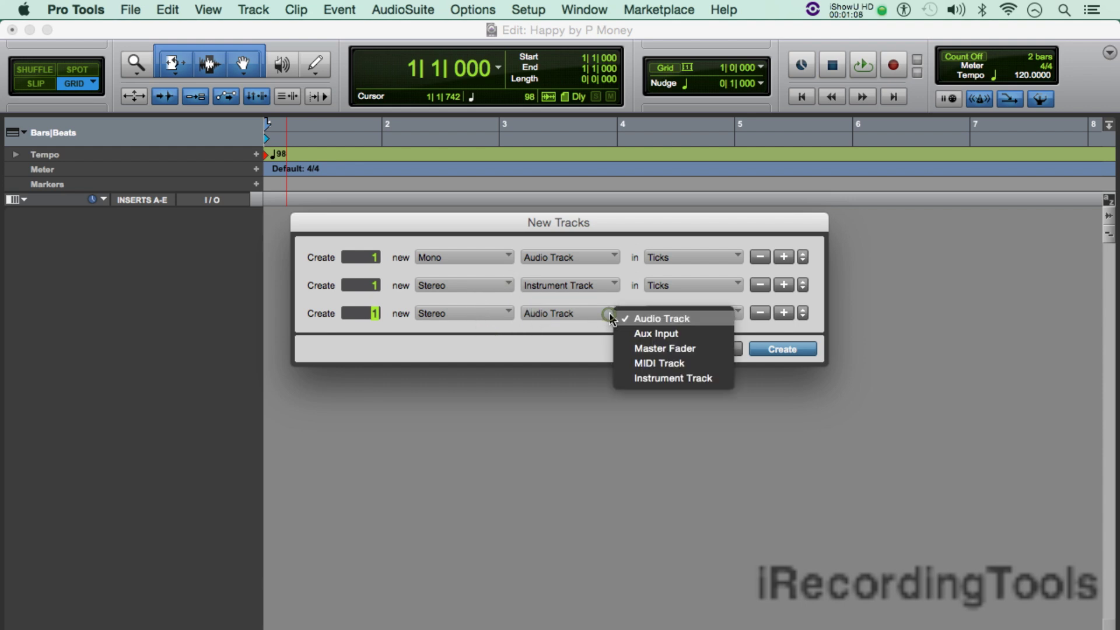
{"action": "left_click", "coordinate": [653, 334]}
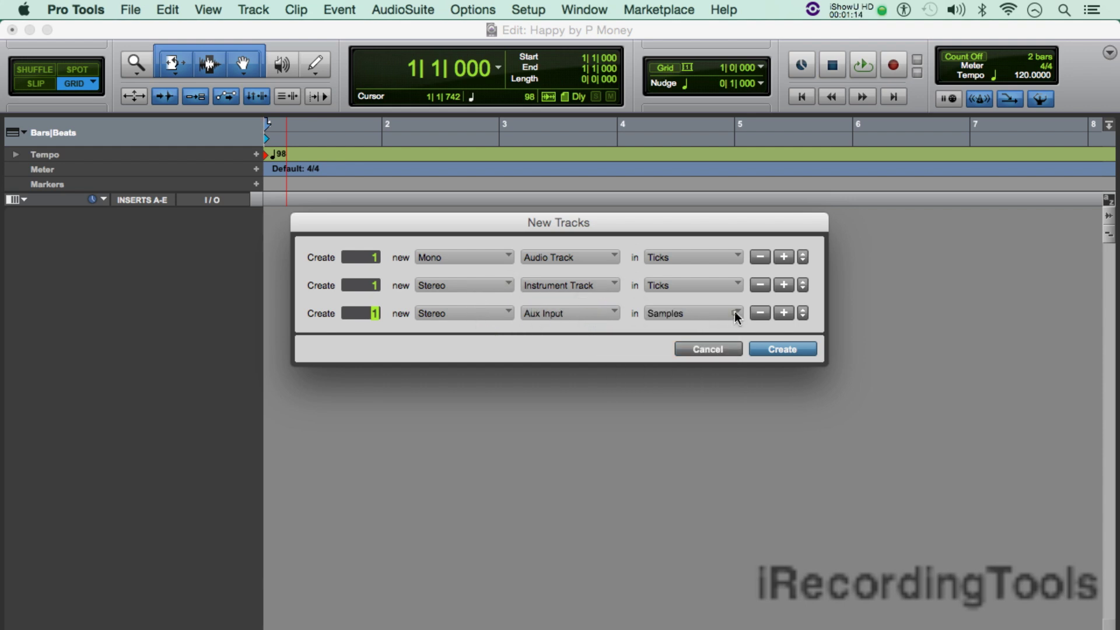
{"action": "left_click", "coordinate": [736, 314]}
{"action": "left_click", "coordinate": [752, 315]}
{"action": "left_click", "coordinate": [740, 314]}
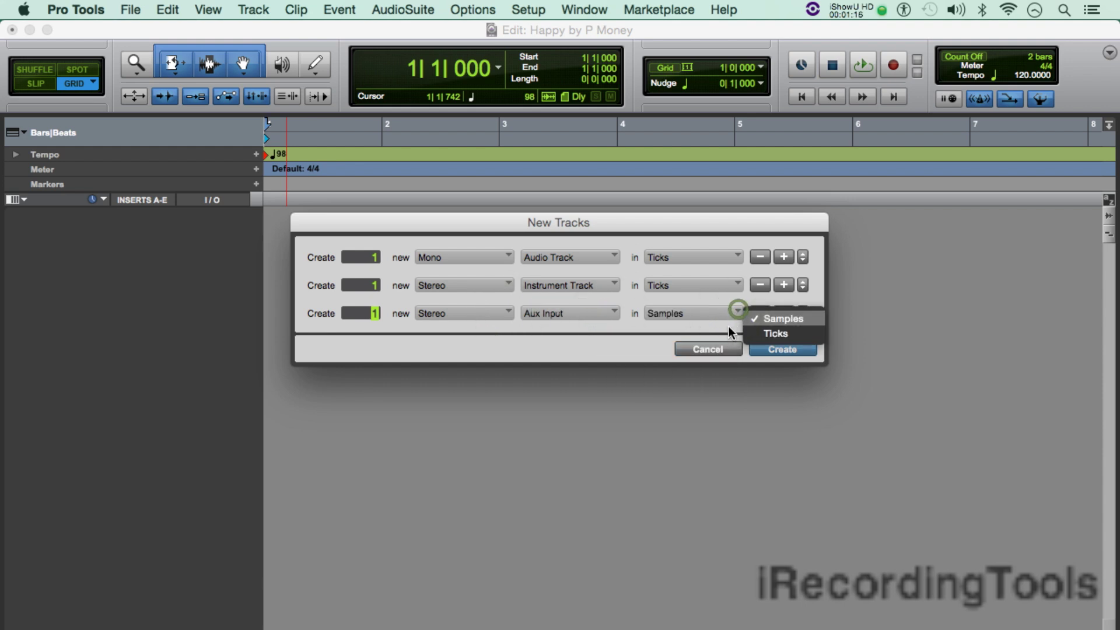
{"action": "left_click", "coordinate": [782, 332]}
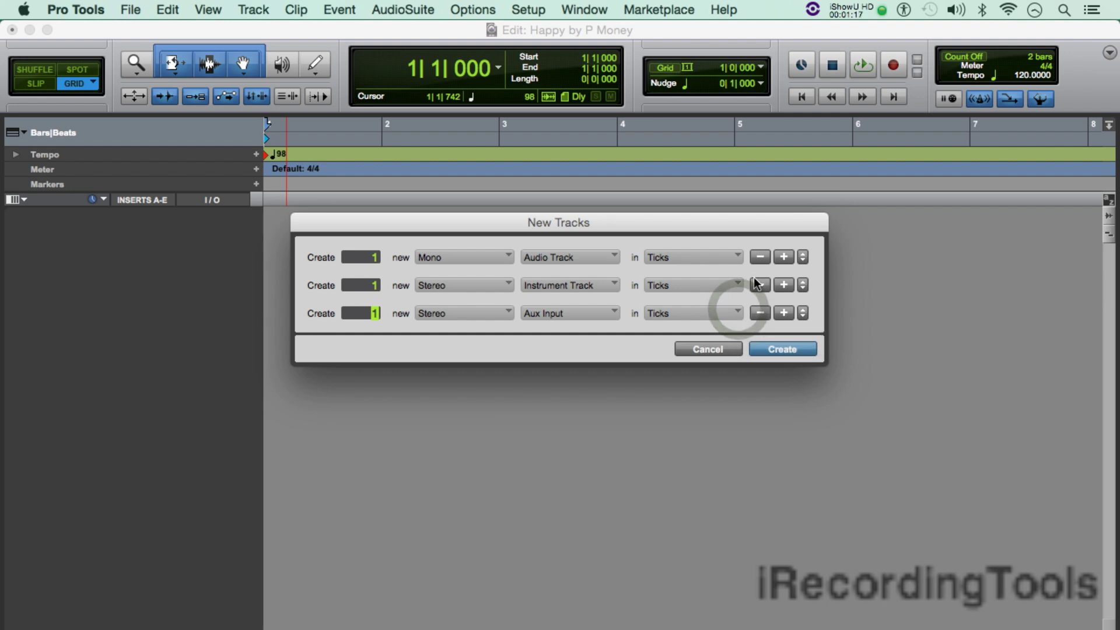
Step: Add one stereo master fader in ticks as the fourth entry of the new-tracks batch
{"action": "left_click", "coordinate": [782, 313]}
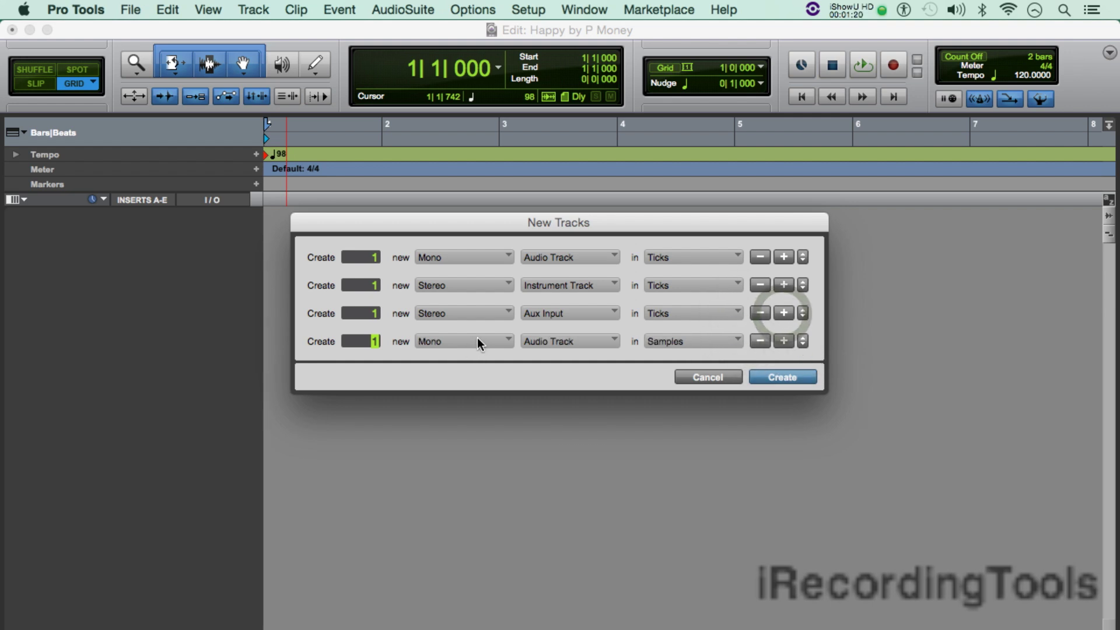
{"action": "left_click", "coordinate": [510, 344]}
{"action": "left_click", "coordinate": [554, 362]}
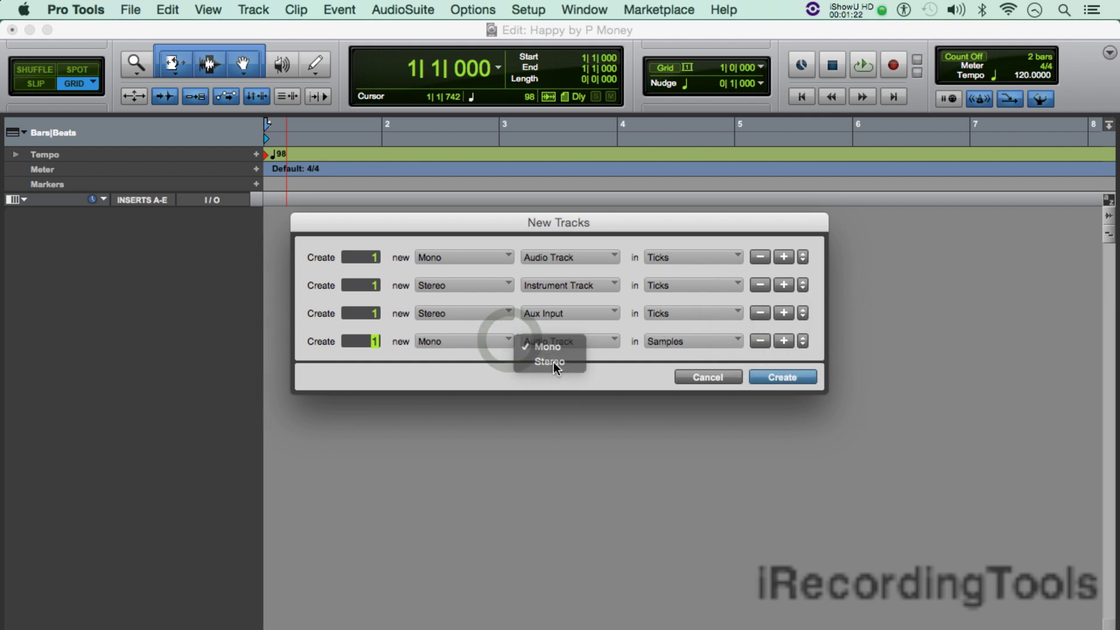
{"action": "left_click", "coordinate": [613, 341]}
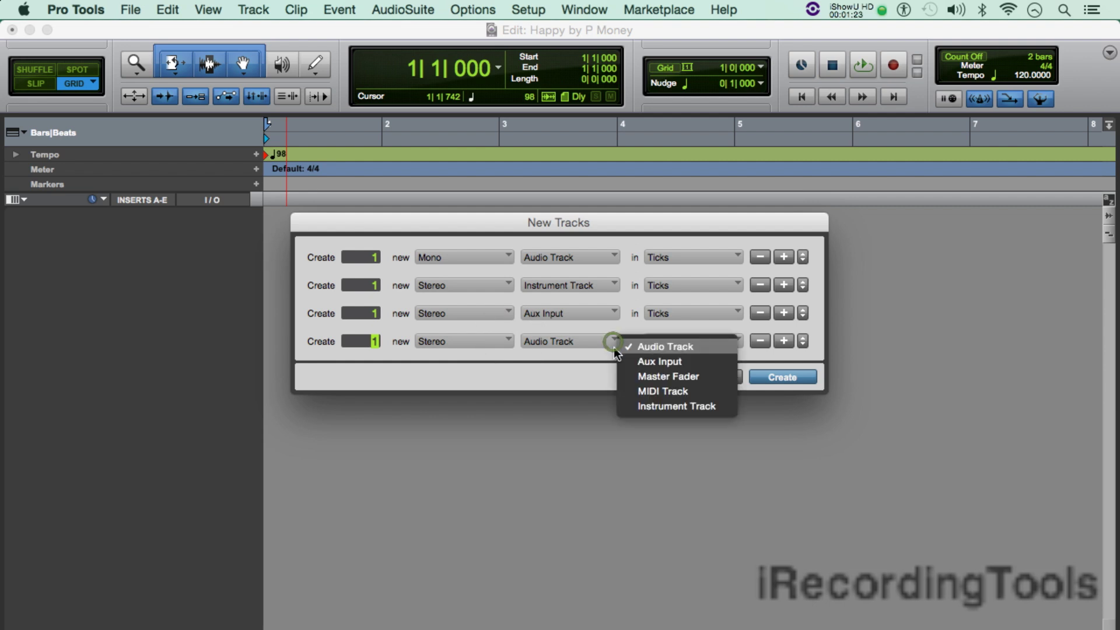
{"action": "left_click", "coordinate": [652, 378]}
{"action": "left_click_drag", "start_coordinate": [706, 341], "coordinate": [706, 343]}
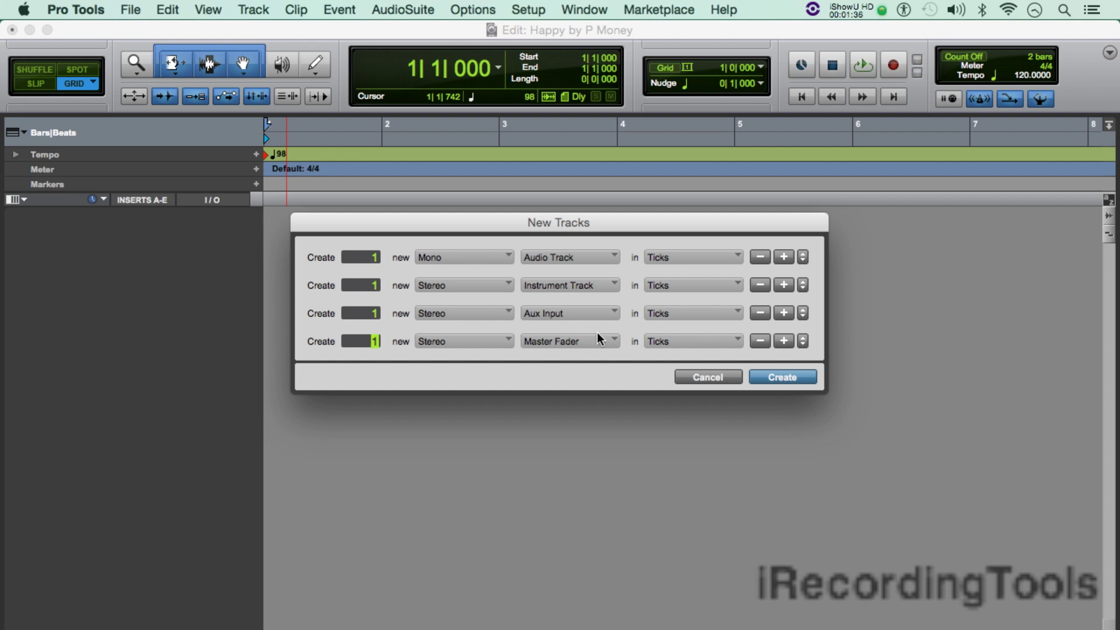
Step: Reorder the batch to master fader, instrument track, aux input and audio track, and create the tracks
{"action": "left_click", "coordinate": [805, 345]}
{"action": "left_click_drag", "start_coordinate": [805, 344], "coordinate": [797, 254]}
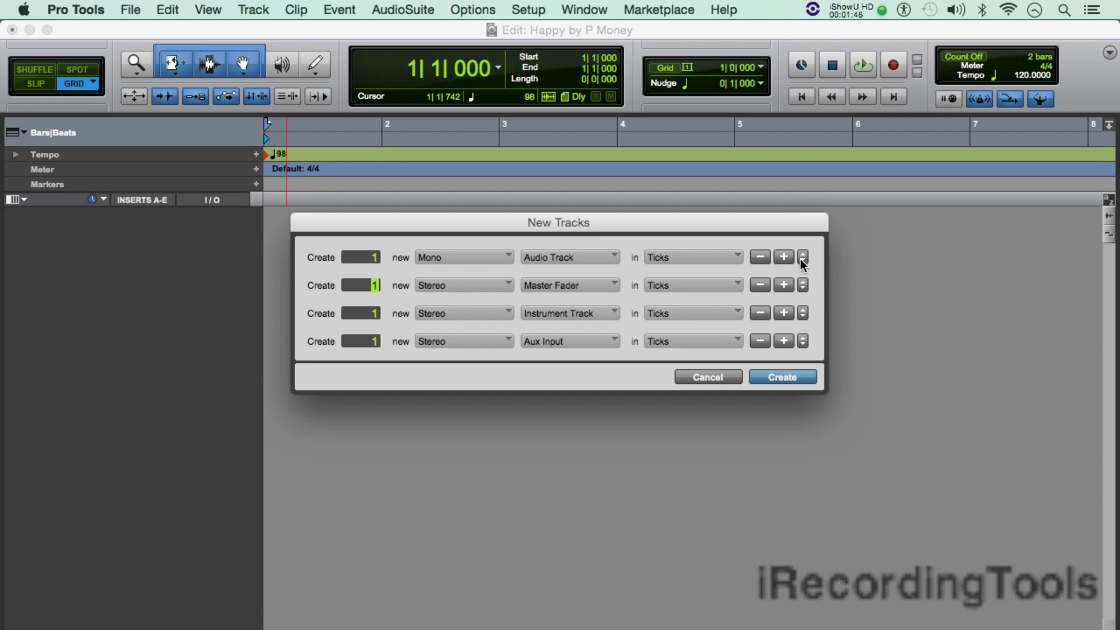
{"action": "left_click_drag", "start_coordinate": [803, 257], "coordinate": [807, 347]}
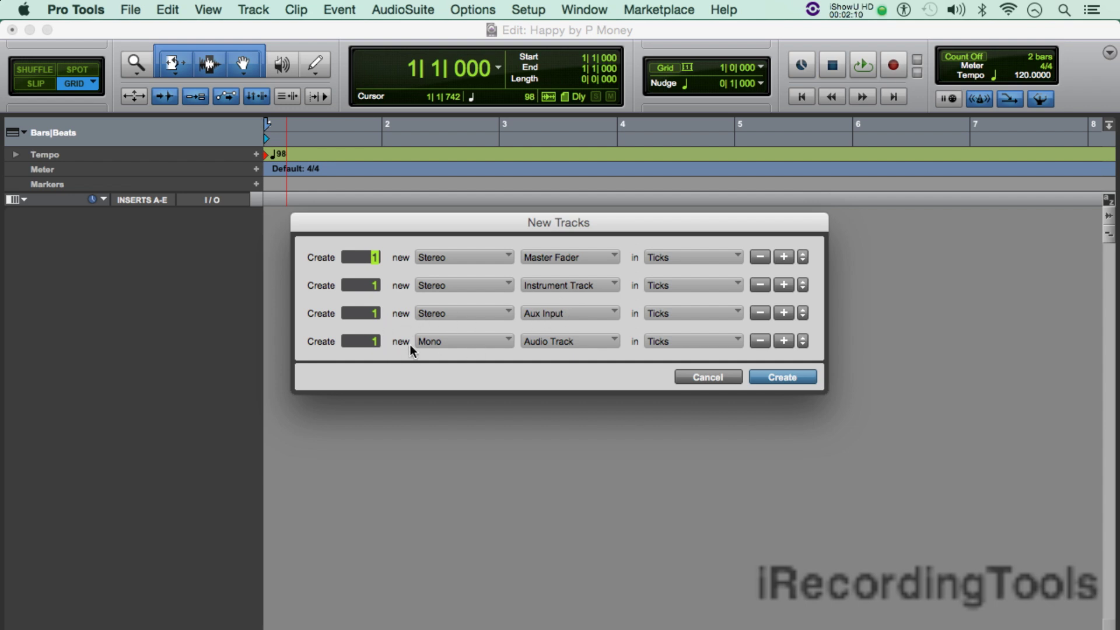
{"action": "left_click", "coordinate": [784, 377]}
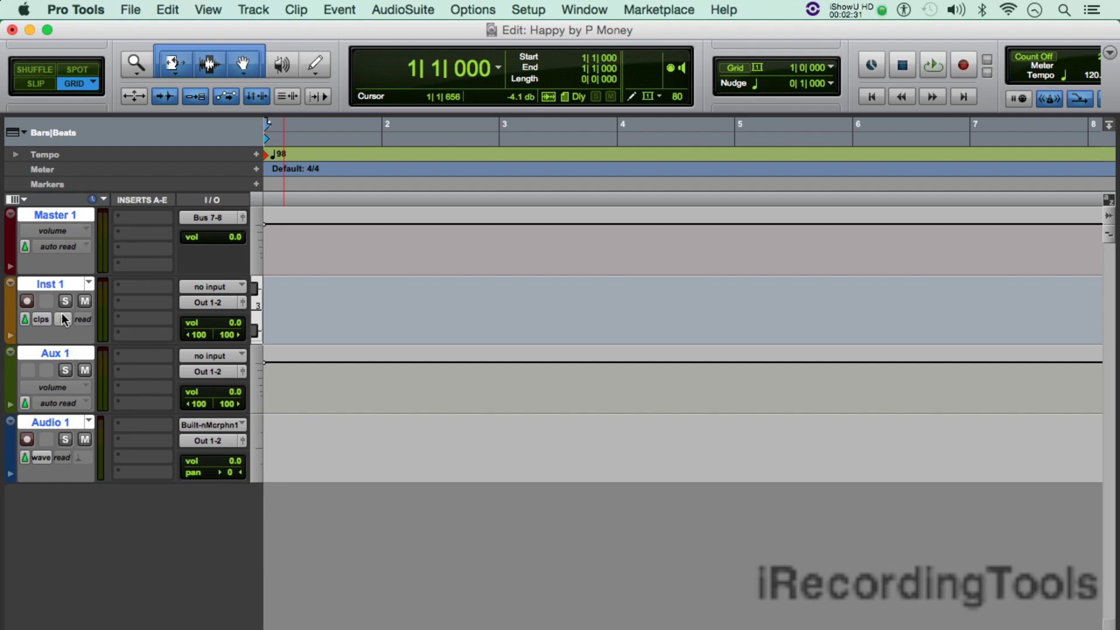
Step: Rename the Master 1 track as Master Fader and proceed to naming the instrument track
{"action": "double_click", "coordinate": [64, 219]}
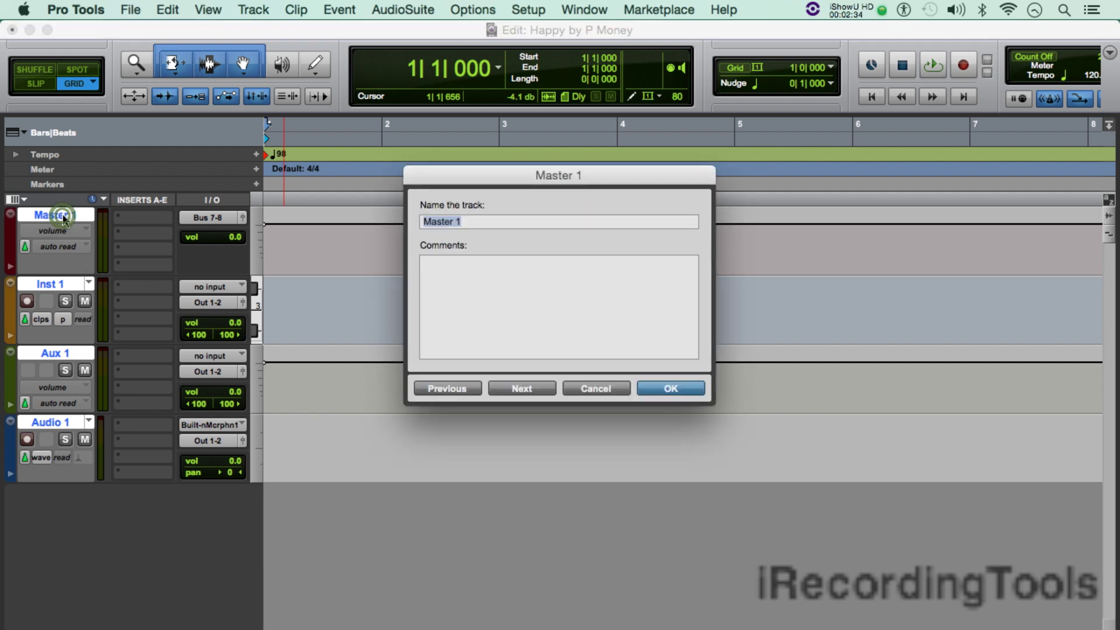
{"action": "left_click", "coordinate": [469, 220]}
{"action": "key", "text": "BackSpace"}
{"action": "type", "text": "Fa"}
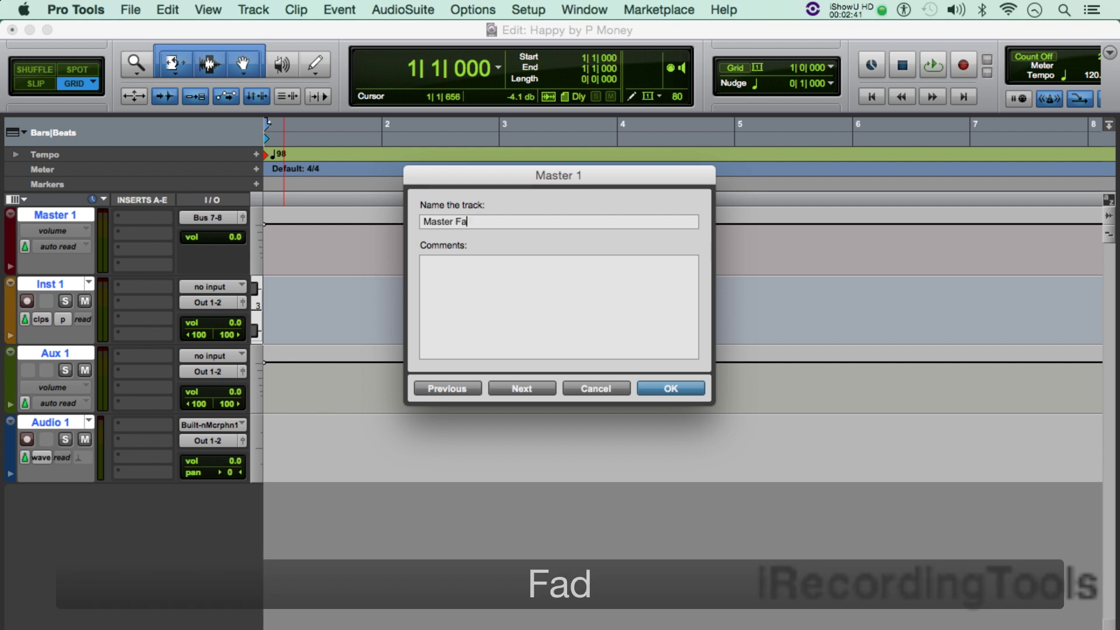
{"action": "type", "text": "der"}
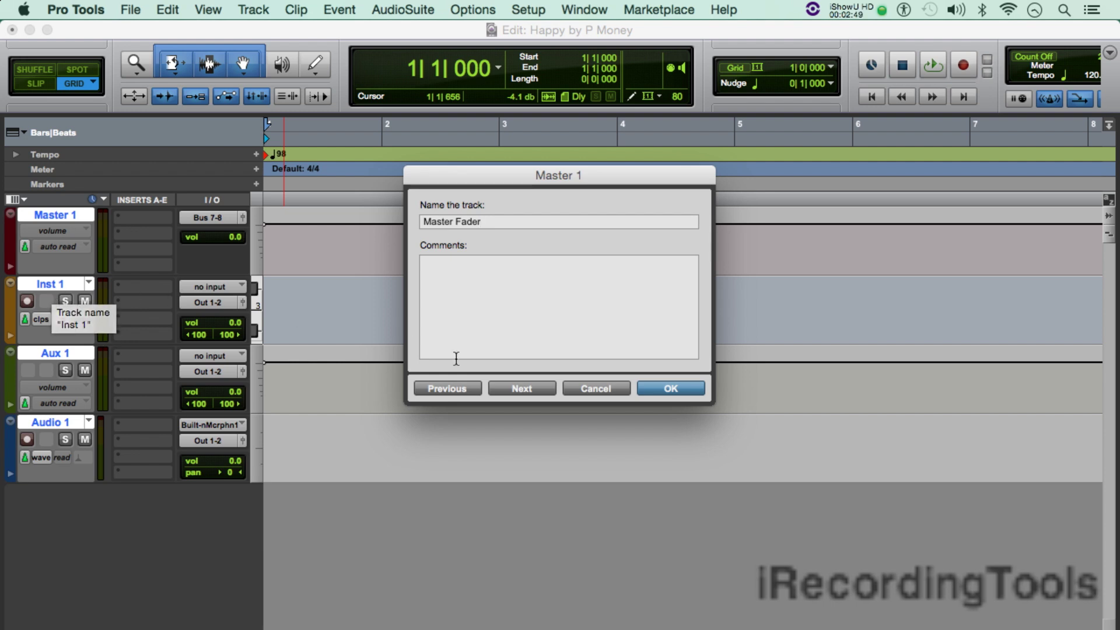
{"action": "left_click", "coordinate": [525, 389]}
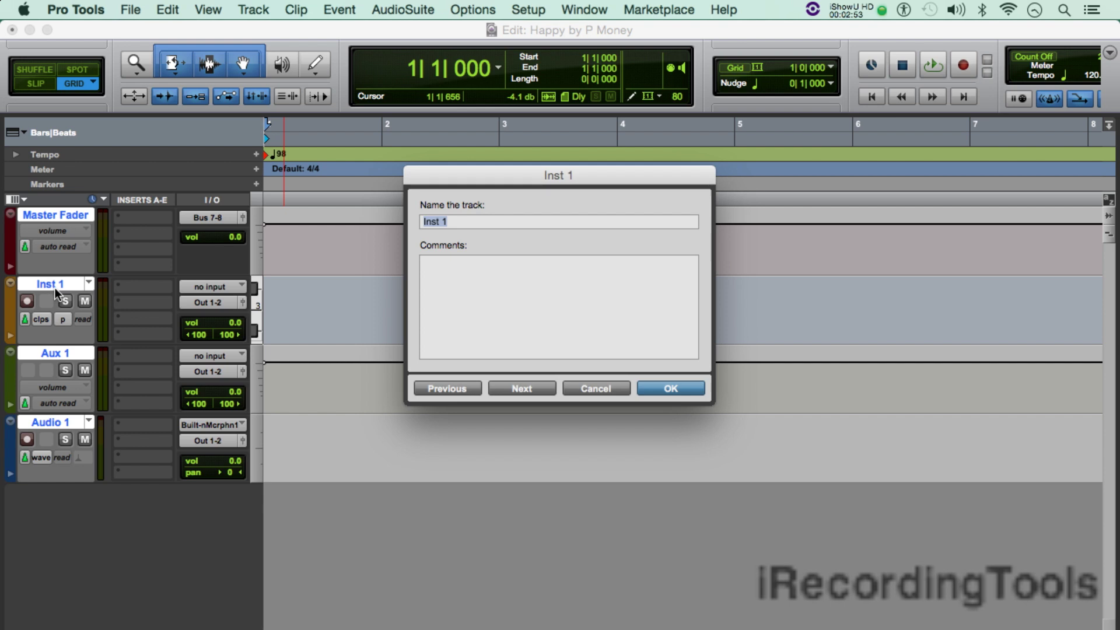
Step: Rename the Inst 1 track as Piano and proceed to naming the aux track
{"action": "left_click", "coordinate": [454, 223]}
{"action": "type", "text": "P"}
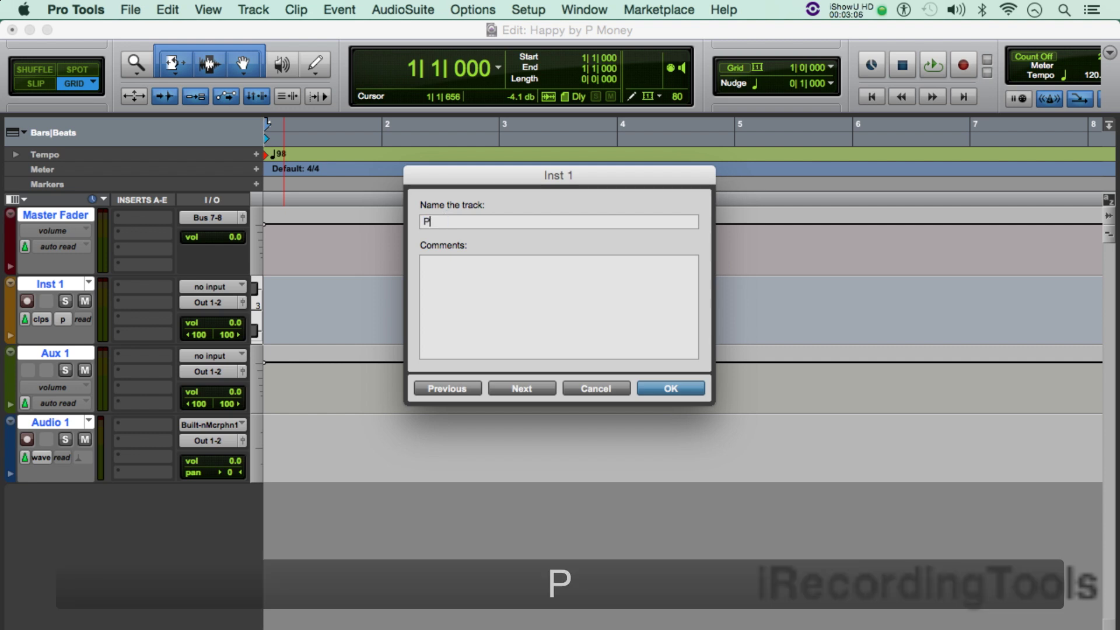
{"action": "type", "text": "iano"}
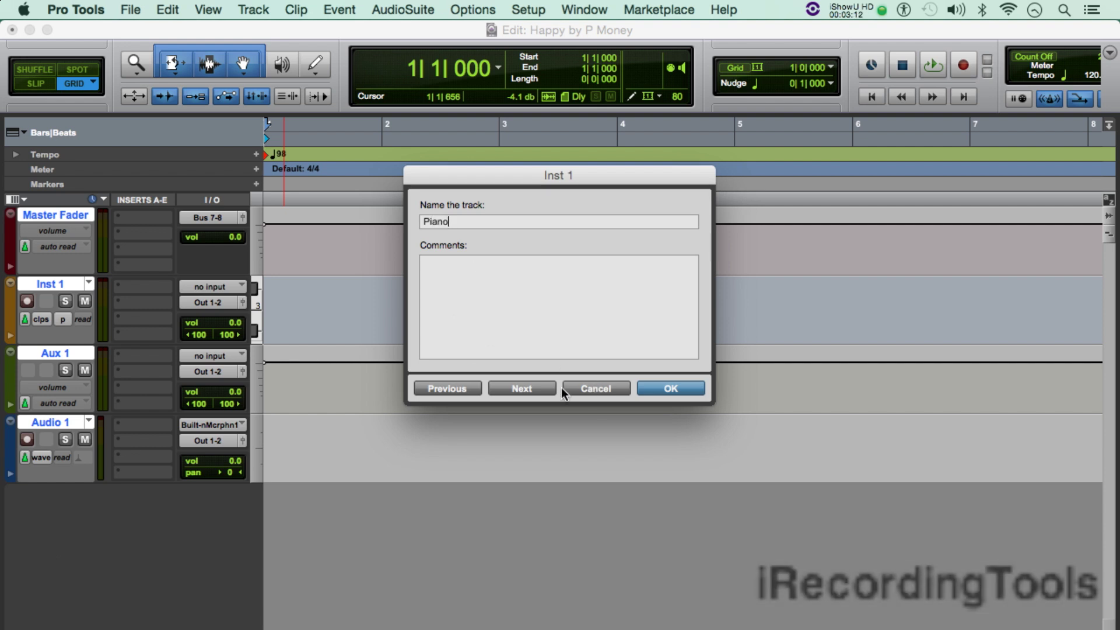
{"action": "left_click", "coordinate": [523, 389]}
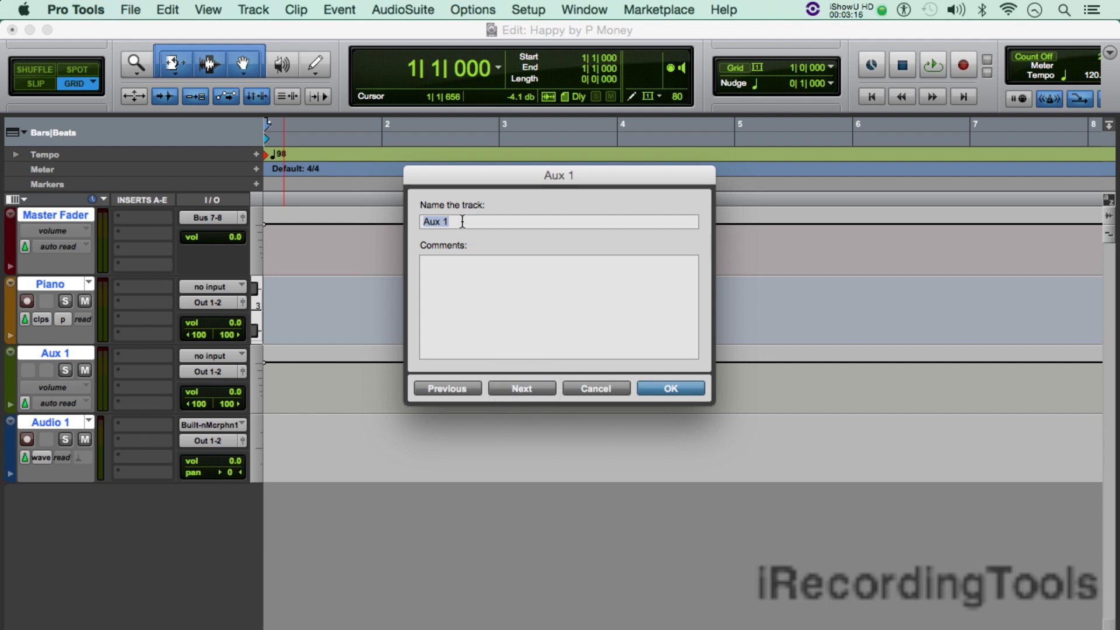
Step: Rename the Aux 1 track as Reverb and the Audio 1 track as Vox
{"action": "type", "text": "Re"}
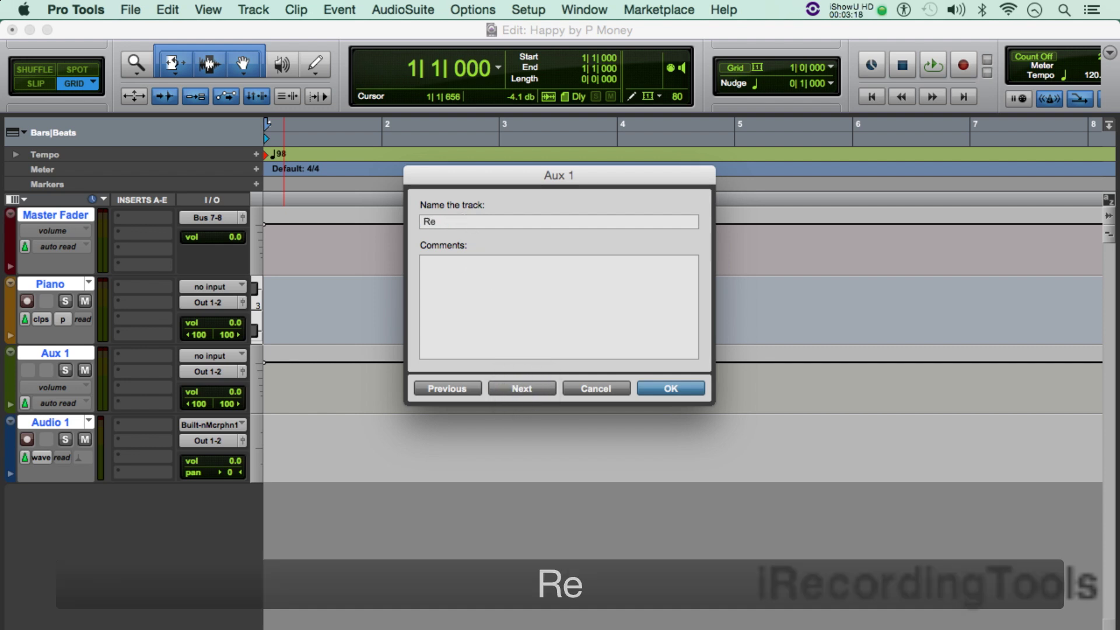
{"action": "type", "text": "verb"}
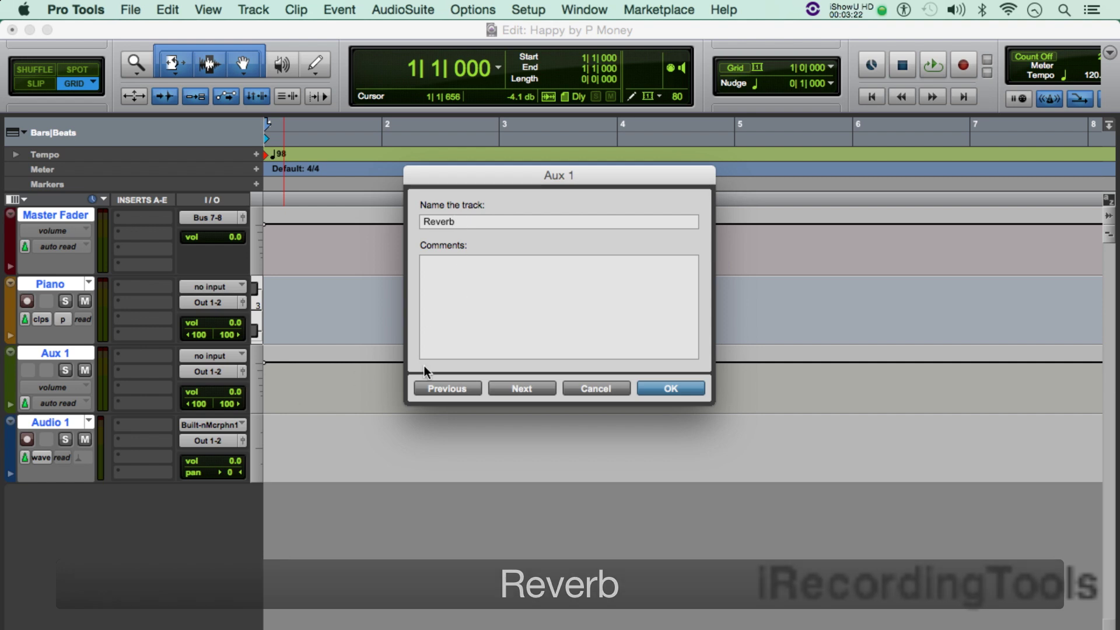
{"action": "left_click", "coordinate": [540, 389]}
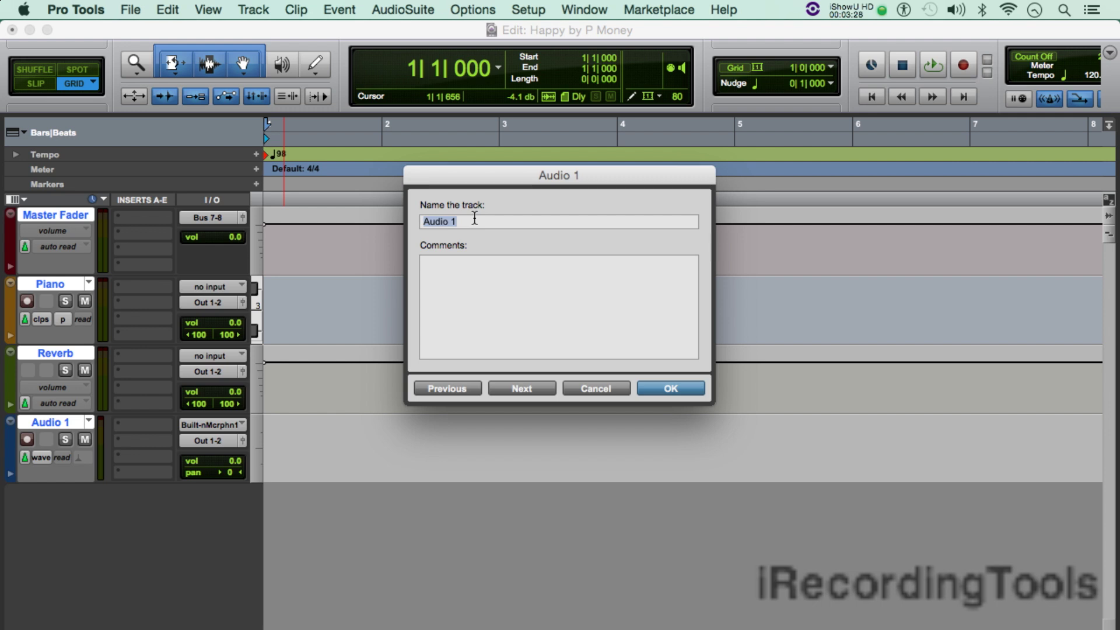
{"action": "type", "text": "Vox"}
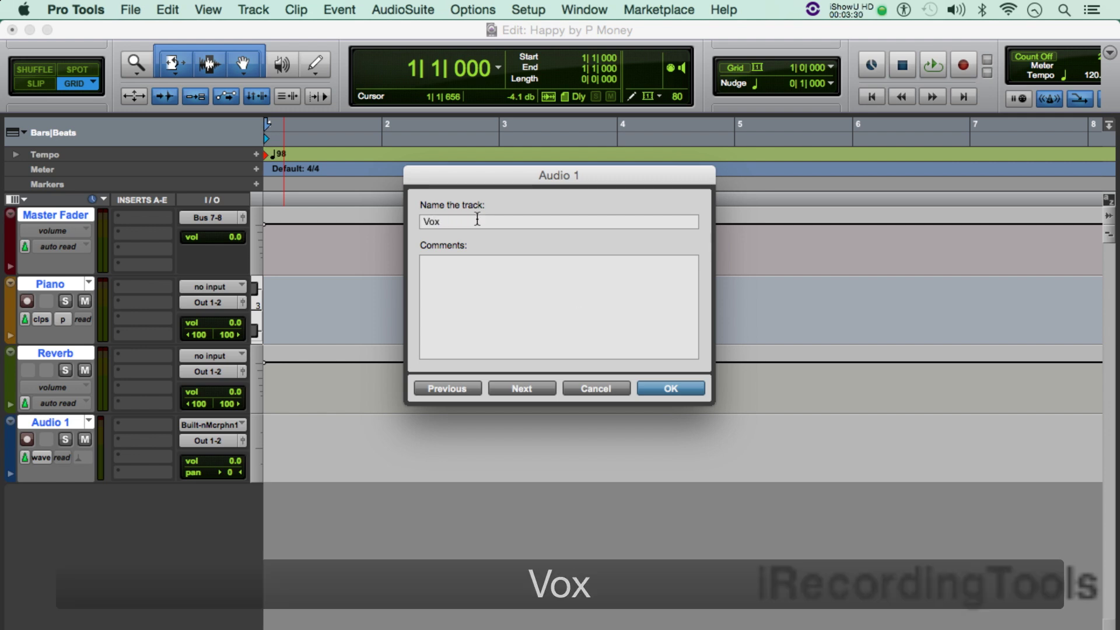
{"action": "left_click", "coordinate": [655, 389]}
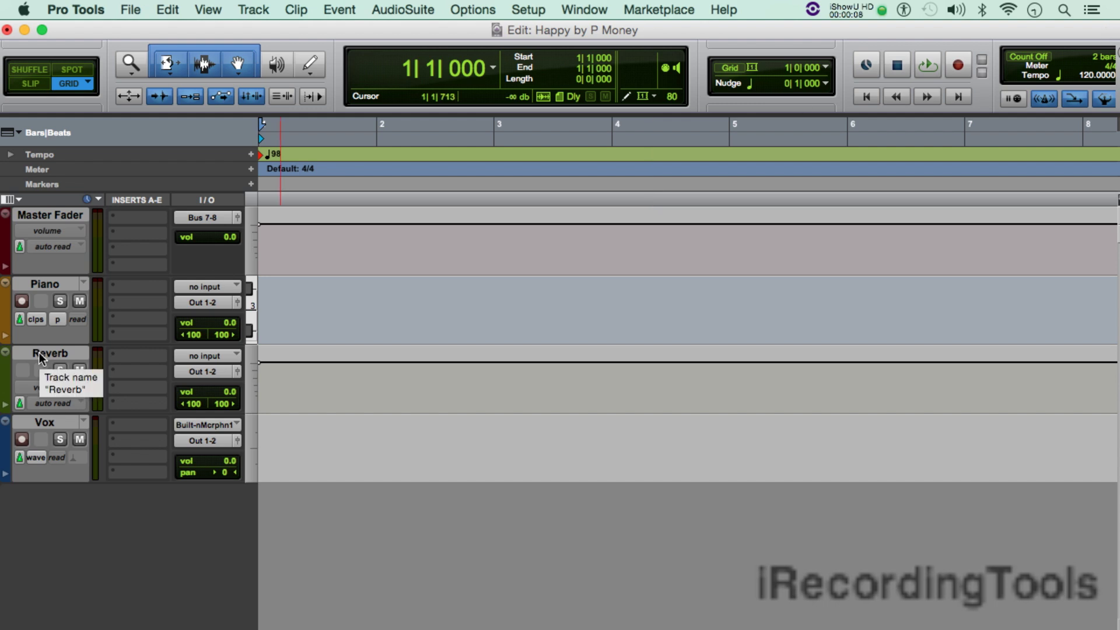
Step: Open the New Tracks dialog from the Piano track, examine the timebase, track type and channel format choices, and cancel
{"action": "right_click", "coordinate": [47, 285]}
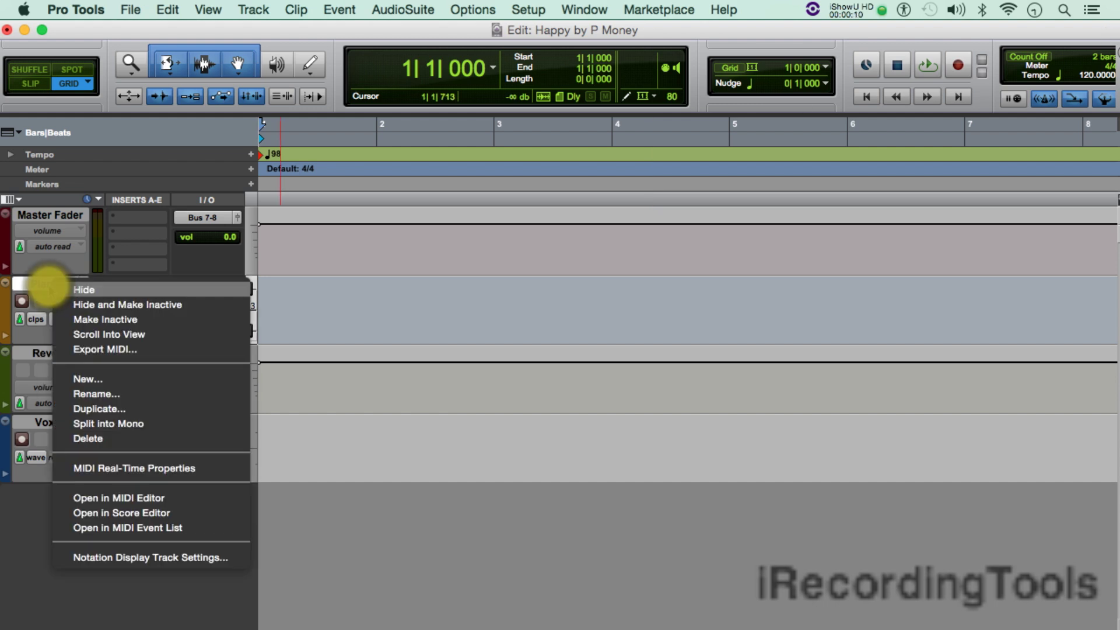
{"action": "left_click", "coordinate": [88, 379]}
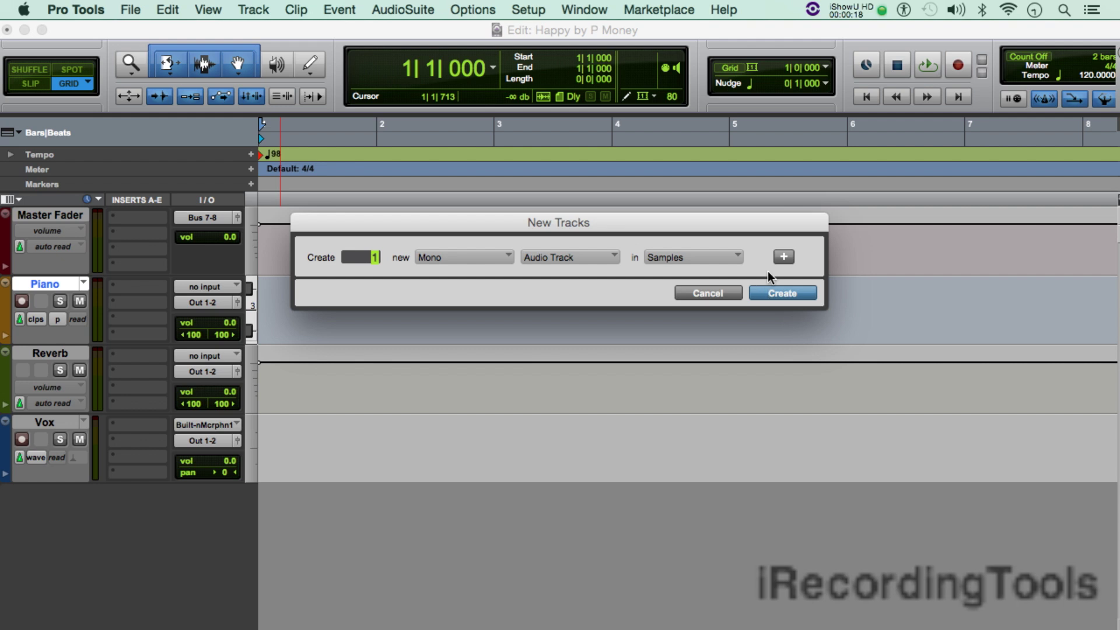
{"action": "left_click", "coordinate": [736, 257]}
{"action": "left_click", "coordinate": [734, 257]}
{"action": "left_click", "coordinate": [607, 250]}
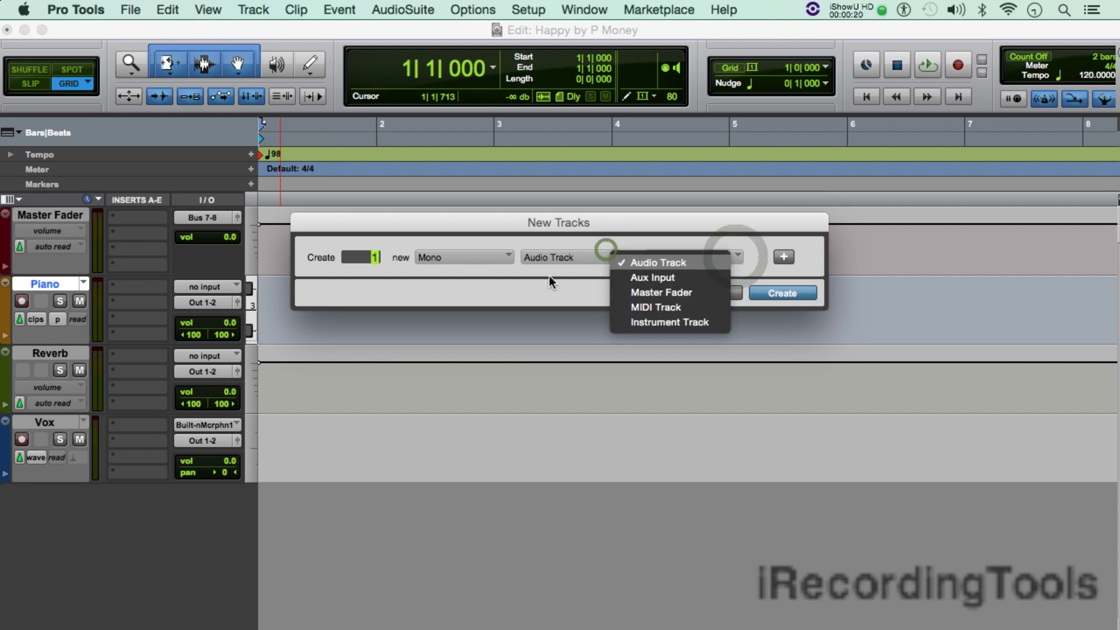
{"action": "left_click", "coordinate": [464, 257]}
{"action": "left_click", "coordinate": [475, 260]}
{"action": "left_click", "coordinate": [708, 289]}
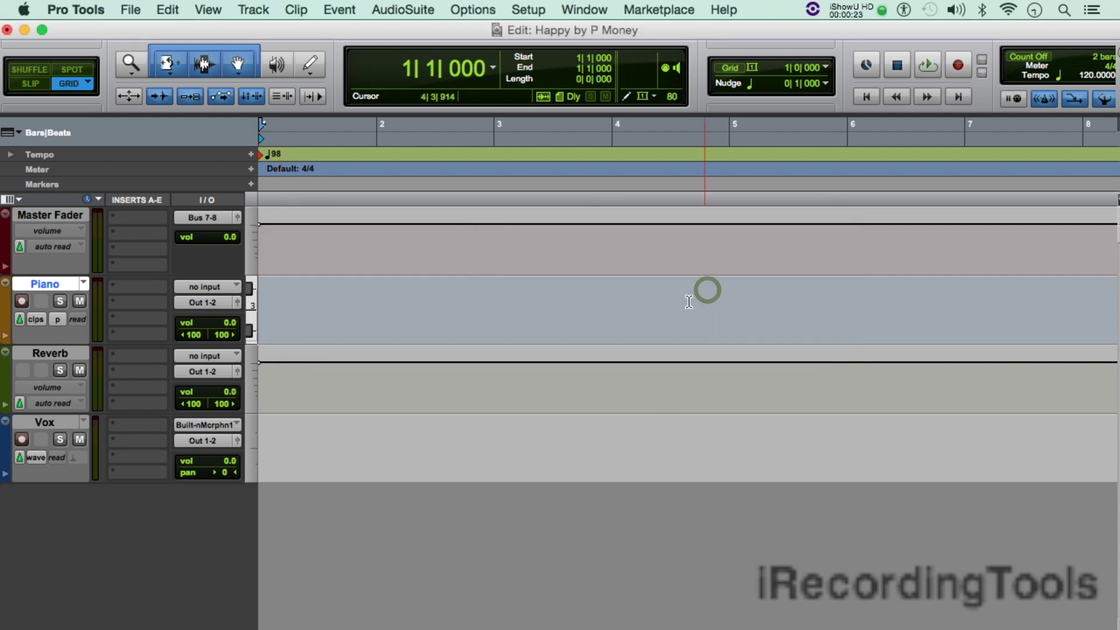
Step: Add three new audio tracks directly from the empty area beneath the Vox track, without using the New Tracks dialog
{"action": "left_click", "coordinate": [39, 496]}
{"action": "double_click", "coordinate": [42, 563]}
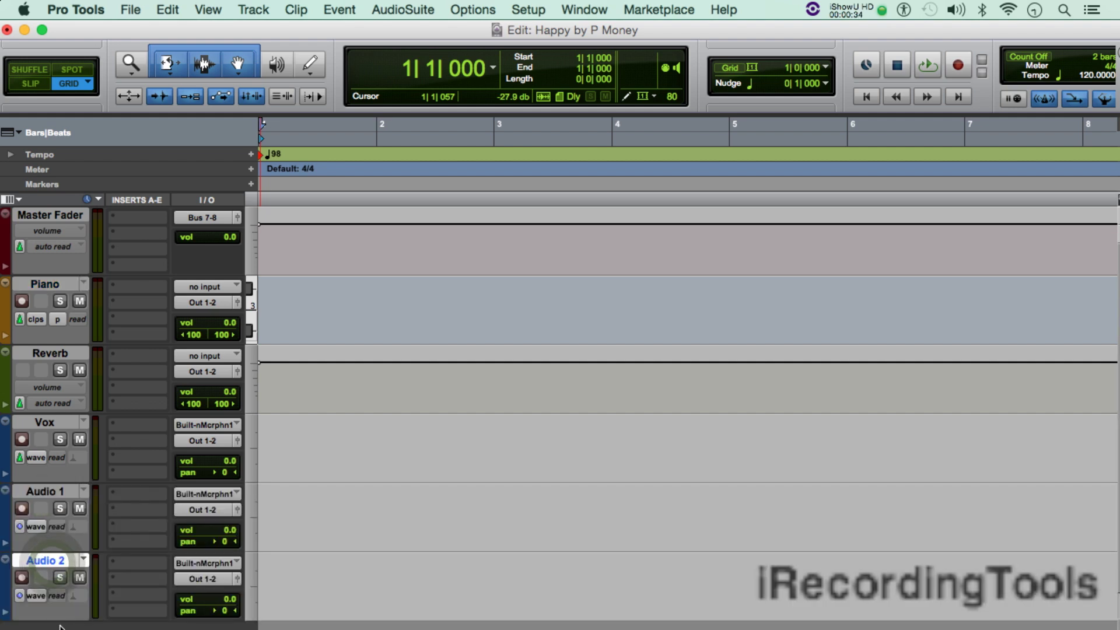
{"action": "double_click", "coordinate": [50, 629]}
Step: Try to undo the last track creation, and hide the Audio 3 track
{"action": "key", "text": "super+z"}
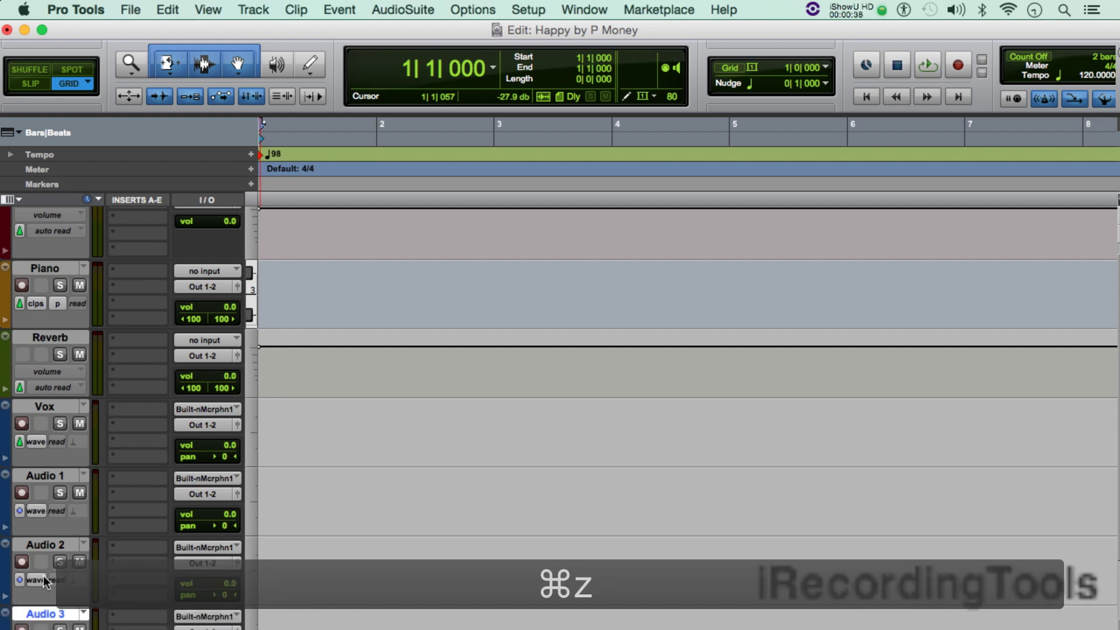
{"action": "key", "text": "super+z"}
{"action": "right_click", "coordinate": [58, 615]}
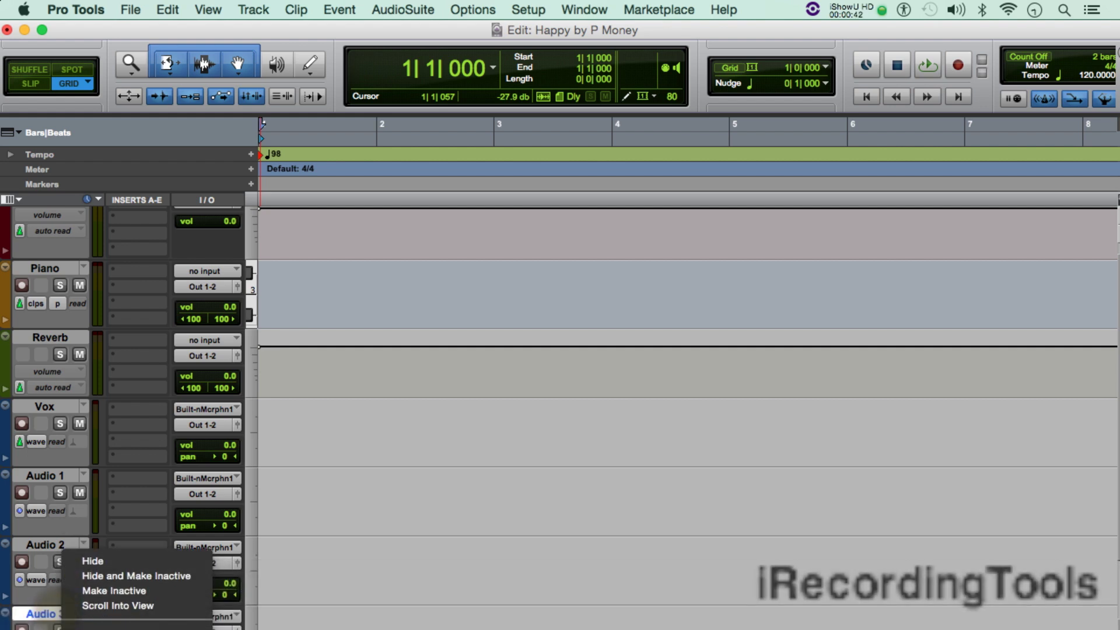
{"action": "left_click", "coordinate": [93, 561]}
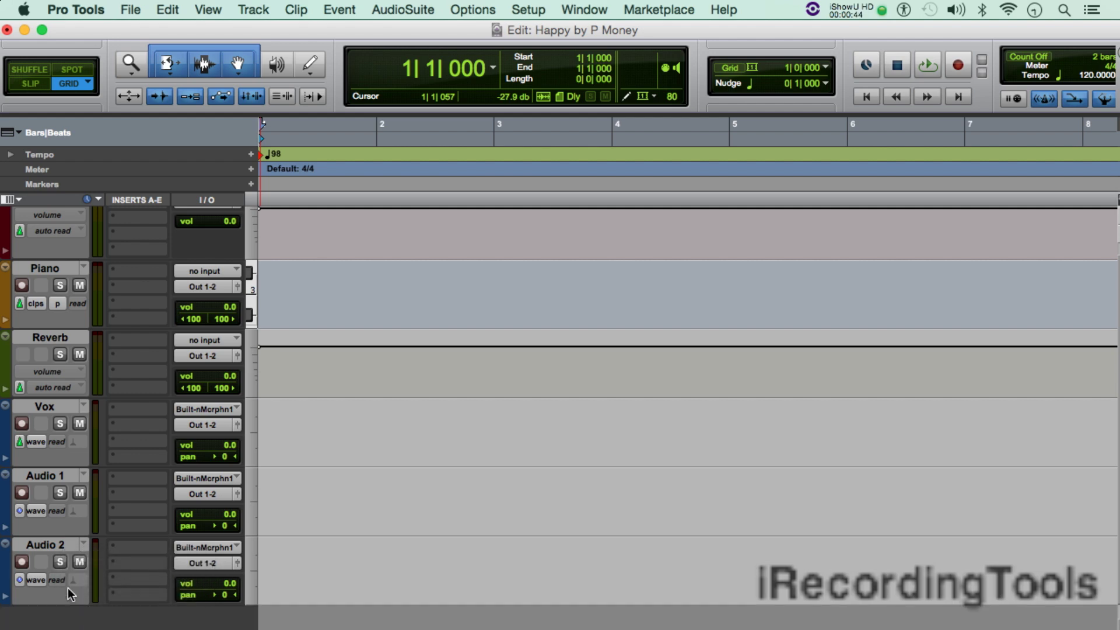